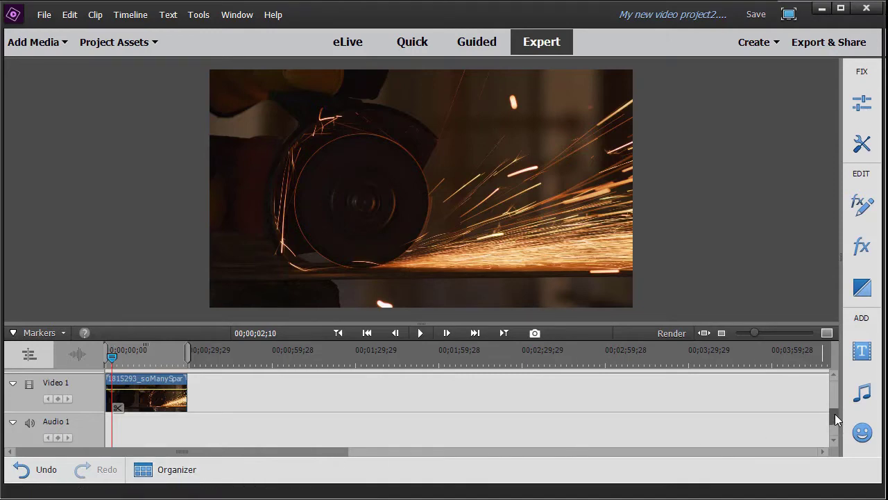
Step: Play the sparks grinder clip on Video 1 from the start of the timeline
{"action": "scroll", "coordinate": [835, 413], "scroll_direction": "up", "scroll_amount": 2}
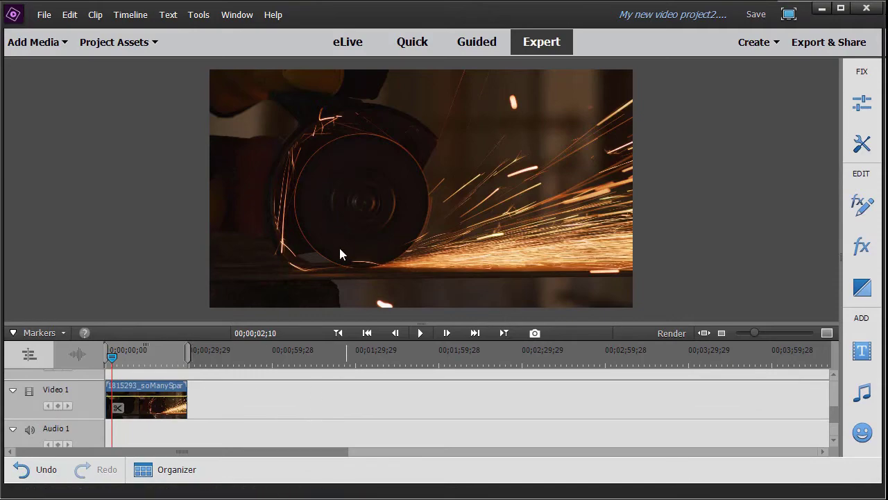
{"action": "left_click", "coordinate": [419, 333]}
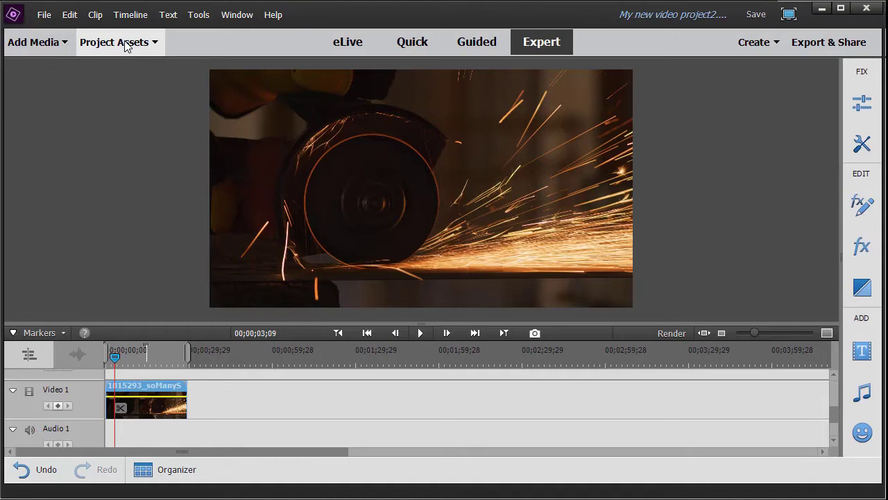
{"action": "left_click", "coordinate": [125, 45]}
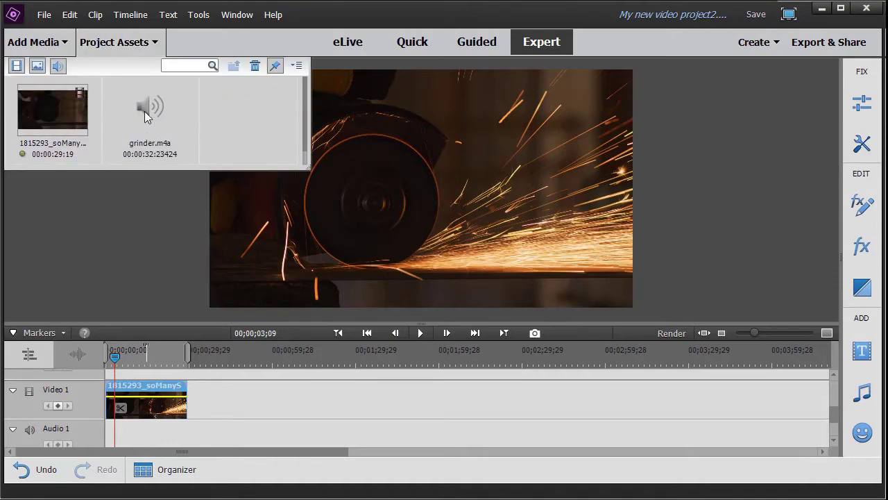
Step: Put grinder.m4a on Audio 1 under the sparks clip, preview them together, then close Project Assets
{"action": "left_click_drag", "start_coordinate": [147, 111], "coordinate": [112, 435]}
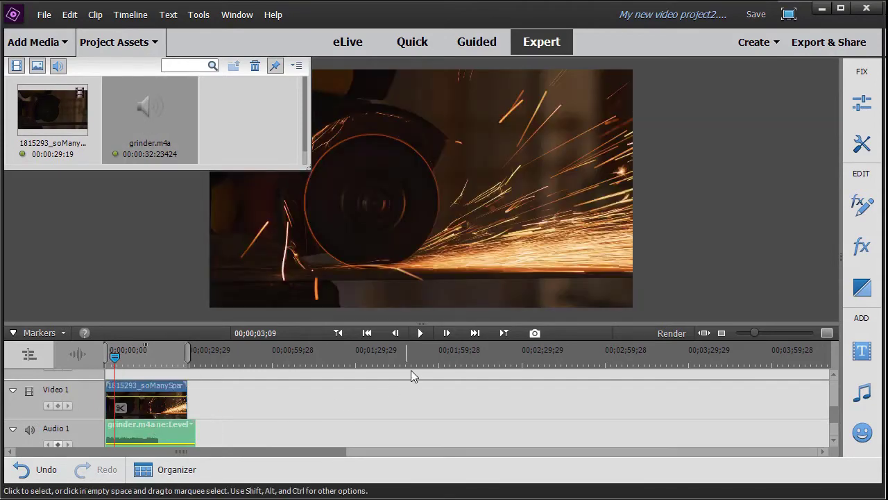
{"action": "left_click", "coordinate": [422, 333]}
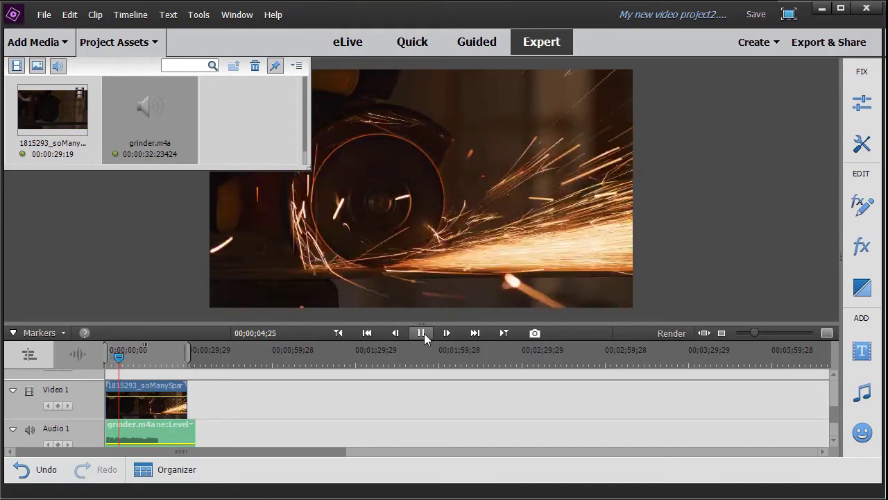
{"action": "left_click", "coordinate": [423, 333]}
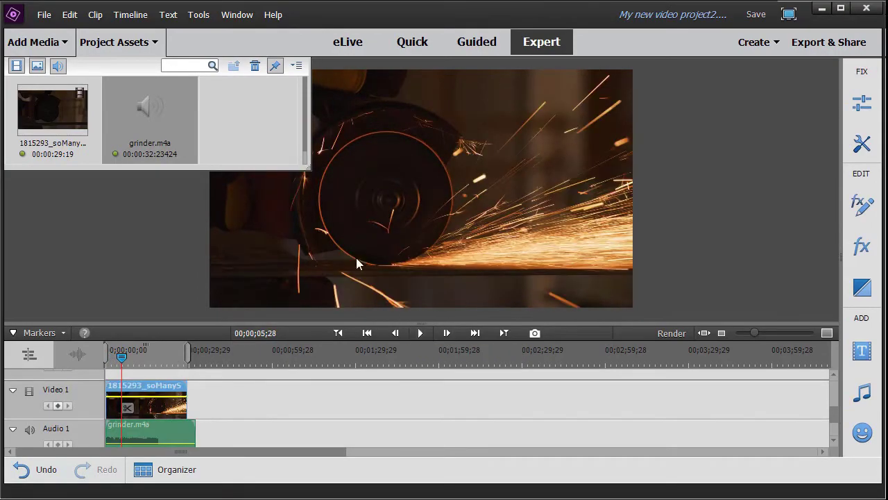
{"action": "left_click", "coordinate": [156, 38]}
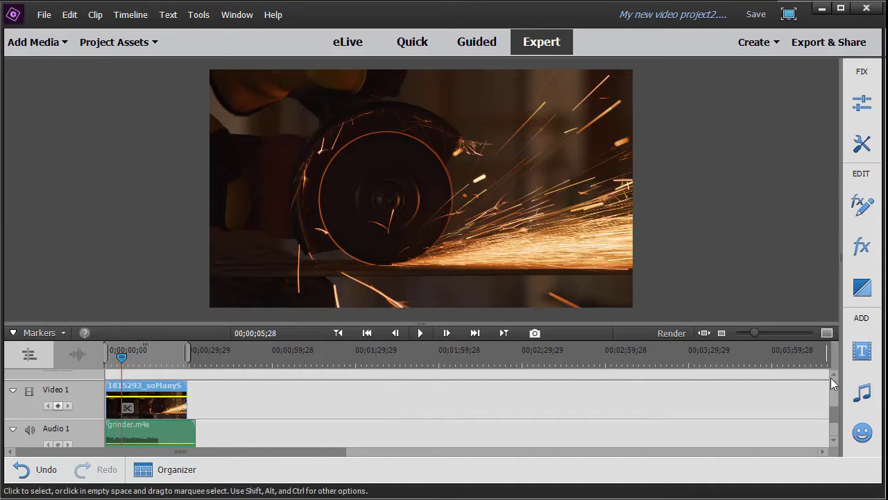
Step: Open the Audio library and expand its category list to the Sound Effects submenu
{"action": "left_click", "coordinate": [866, 399]}
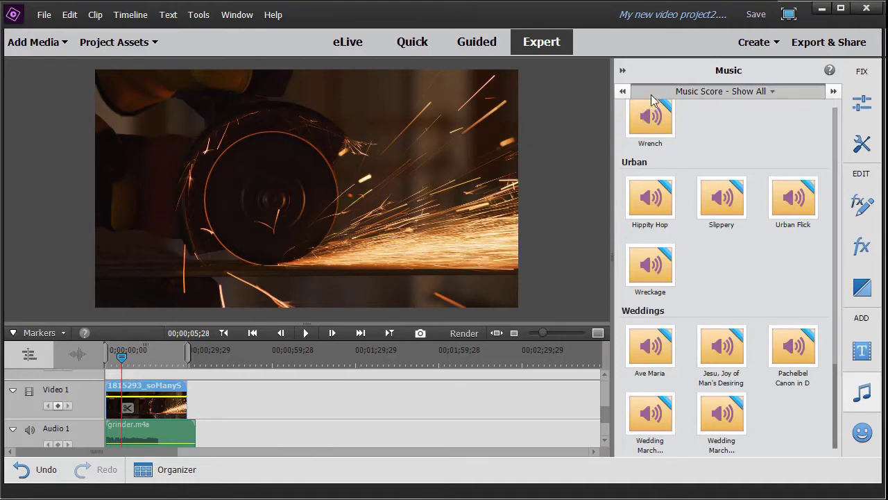
{"action": "left_click", "coordinate": [716, 93]}
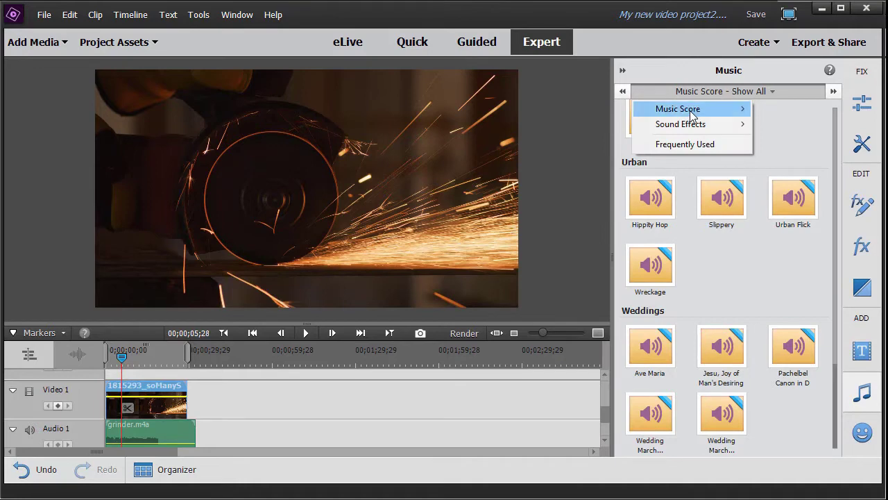
{"action": "mouse_move", "coordinate": [679, 123]}
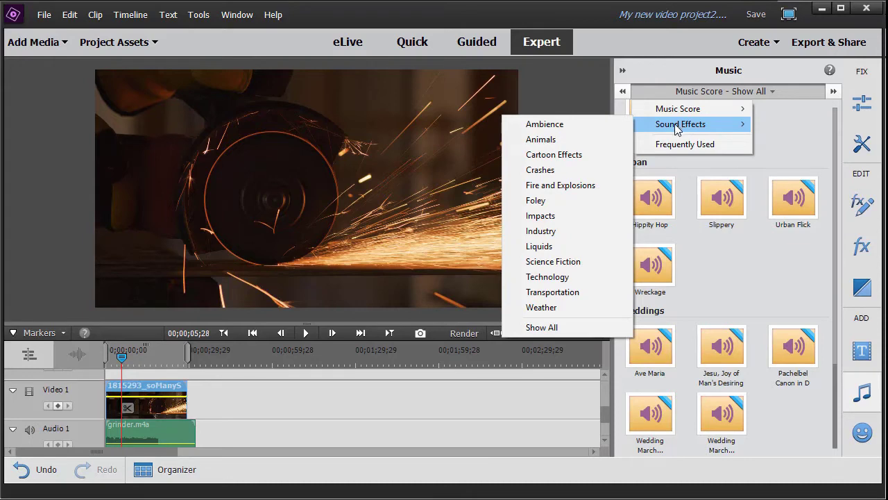
Step: Show Sound Effects – Ambience and scroll the list down to the Factory sounds
{"action": "left_click", "coordinate": [580, 126]}
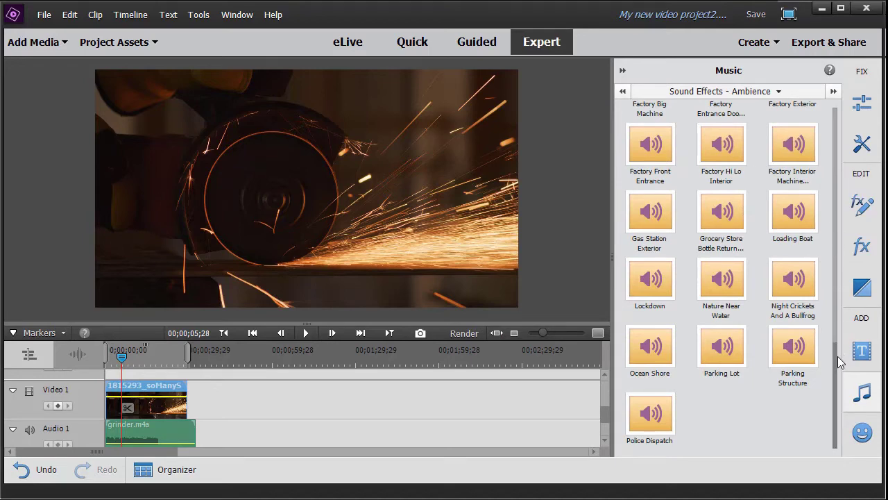
{"action": "left_click_drag", "start_coordinate": [838, 351], "coordinate": [842, 276]}
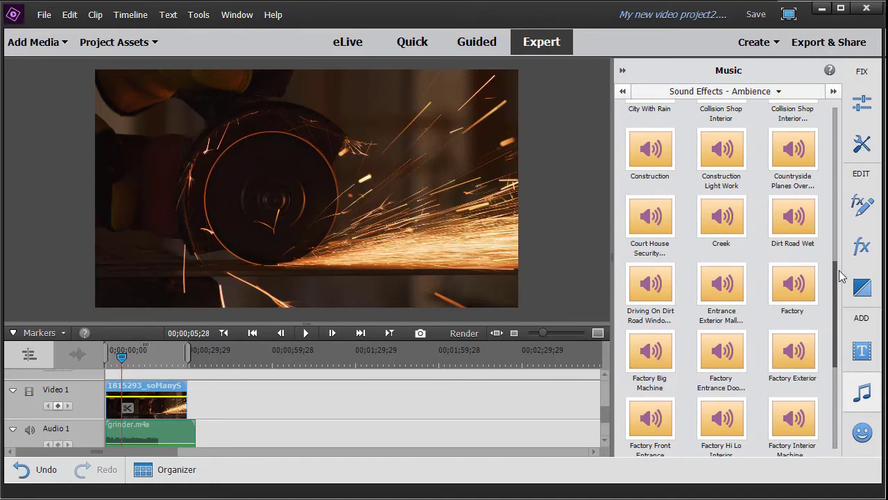
{"action": "mouse_move", "coordinate": [839, 270]}
{"action": "left_mouse_down"}
{"action": "mouse_move", "coordinate": [834, 253]}
{"action": "mouse_move", "coordinate": [838, 277]}
{"action": "left_mouse_up"}
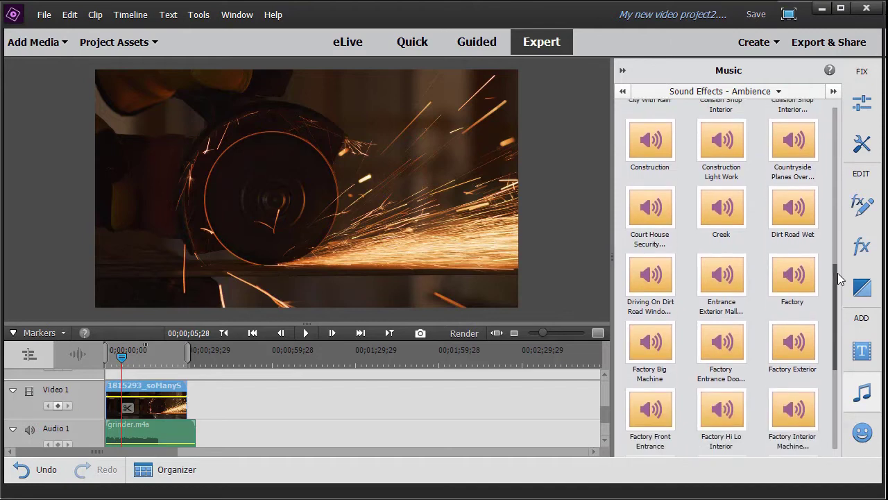
Step: Step through Animals, Cartoon Effects, Crashes and Fire and Explosions to Foley, then scroll its sounds
{"action": "left_click", "coordinate": [834, 93]}
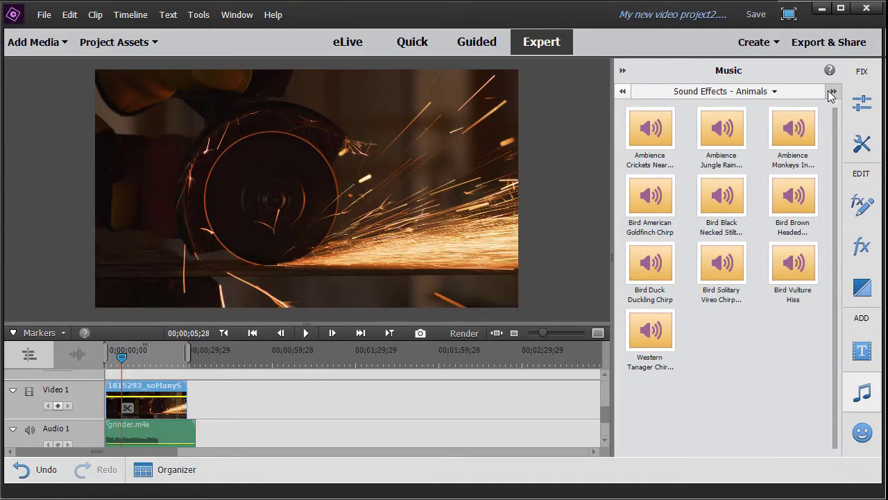
{"action": "left_click", "coordinate": [829, 91]}
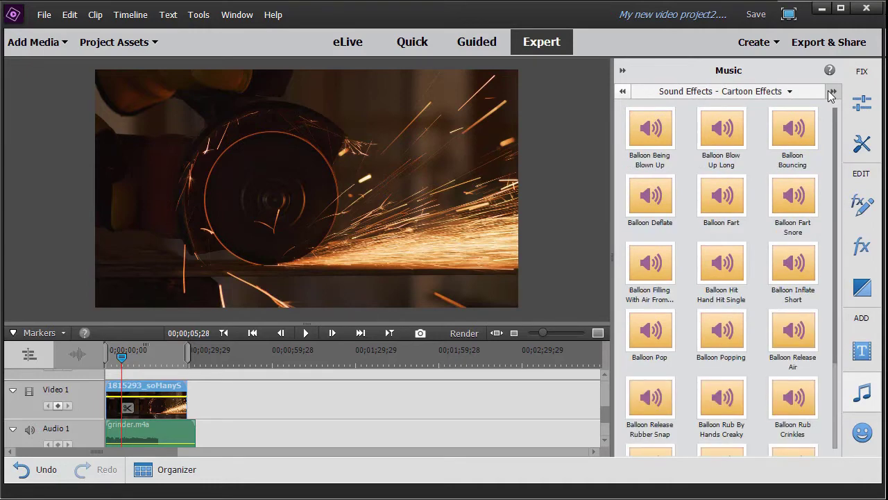
{"action": "left_click", "coordinate": [834, 92]}
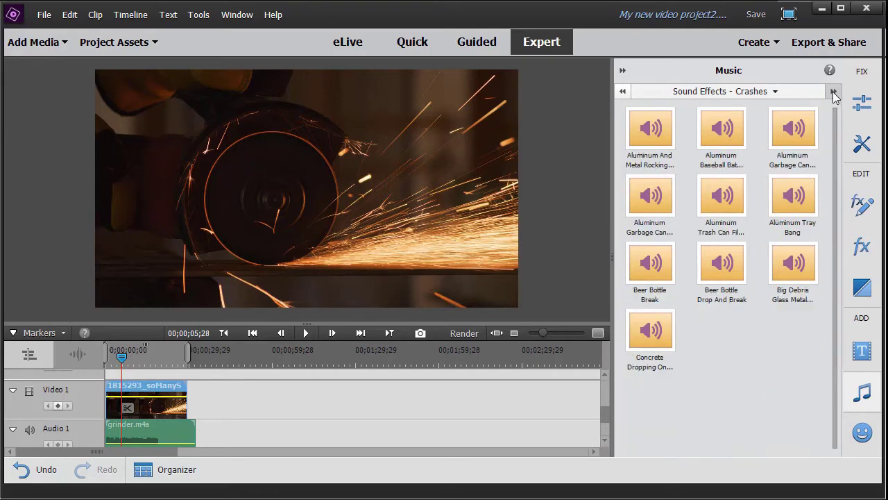
{"action": "left_click", "coordinate": [833, 91]}
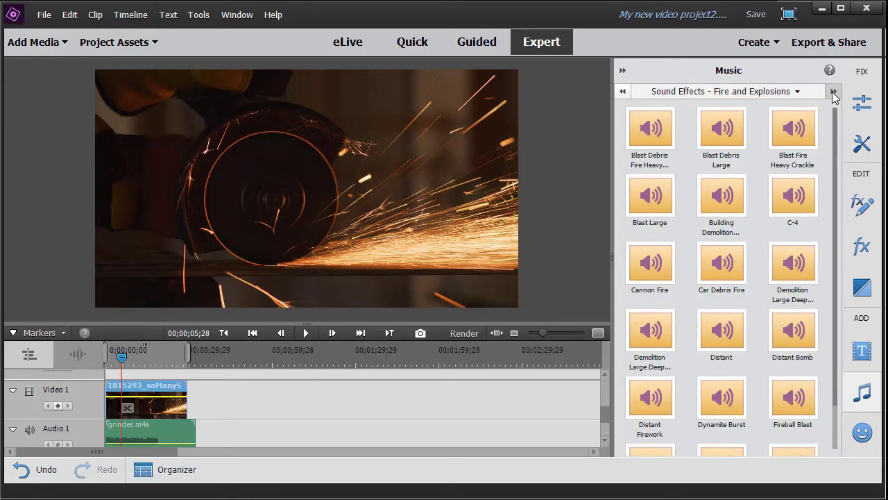
{"action": "left_click", "coordinate": [833, 92]}
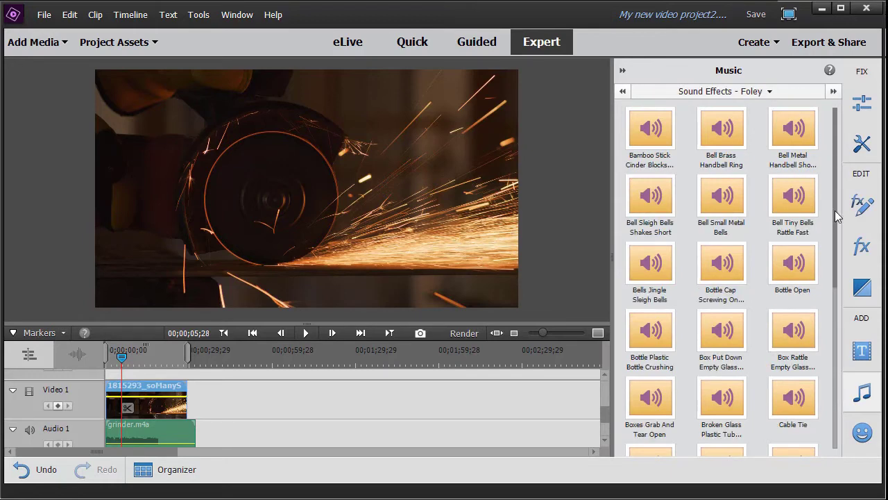
{"action": "left_click_drag", "start_coordinate": [836, 217], "coordinate": [837, 218]}
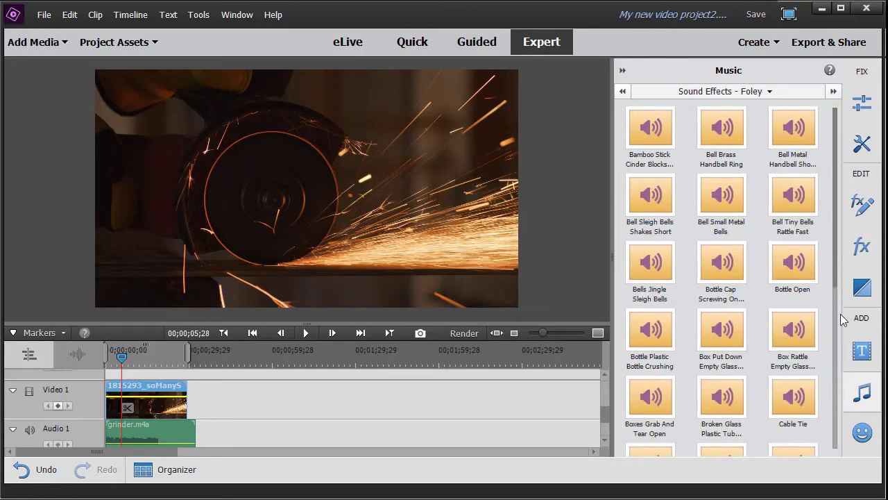
{"action": "left_click_drag", "start_coordinate": [837, 271], "coordinate": [828, 450]}
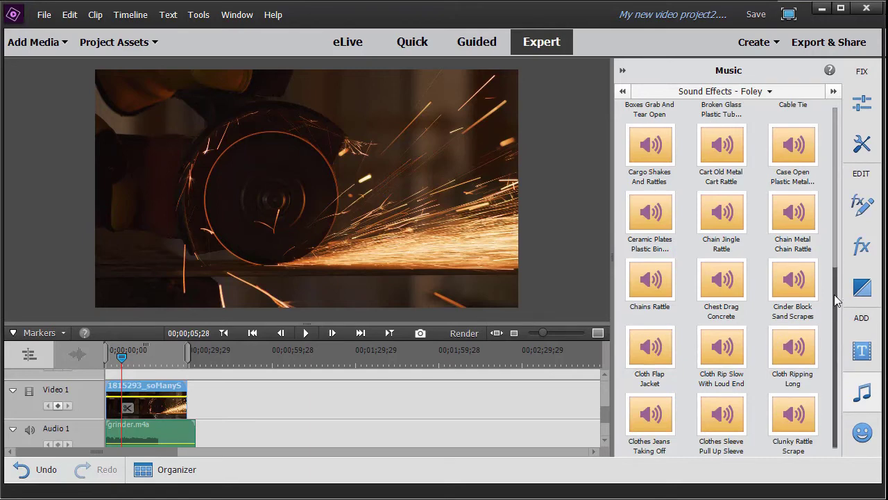
{"action": "left_click_drag", "start_coordinate": [838, 308], "coordinate": [827, 214]}
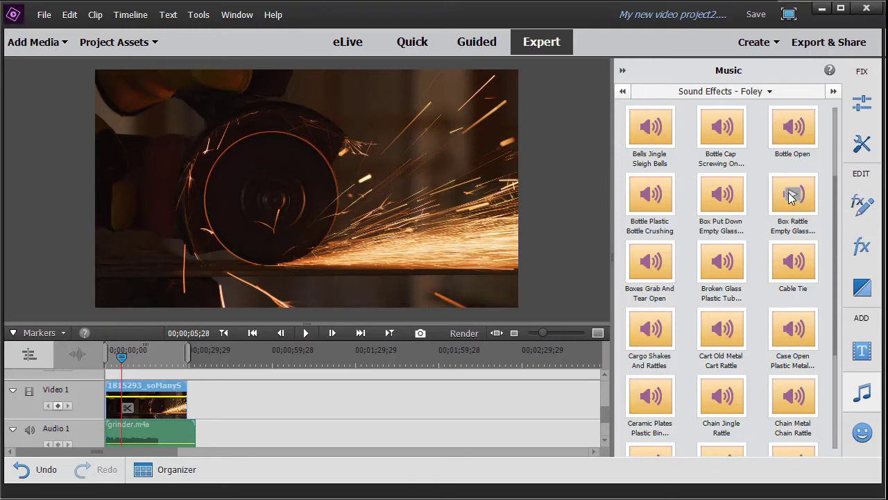
Step: Advance through Impacts, Industry, Liquids, Science Fiction, Technology and Transportation to the Weather sound effects
{"action": "left_click", "coordinate": [834, 91]}
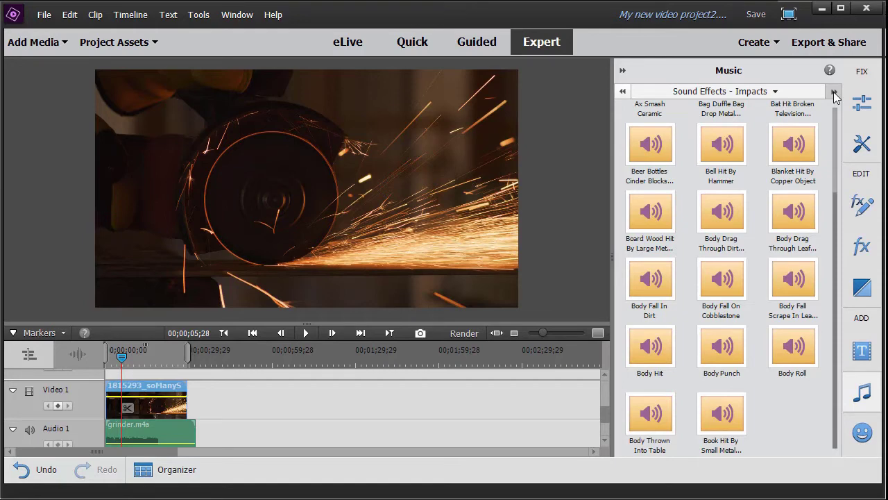
{"action": "left_click", "coordinate": [833, 91]}
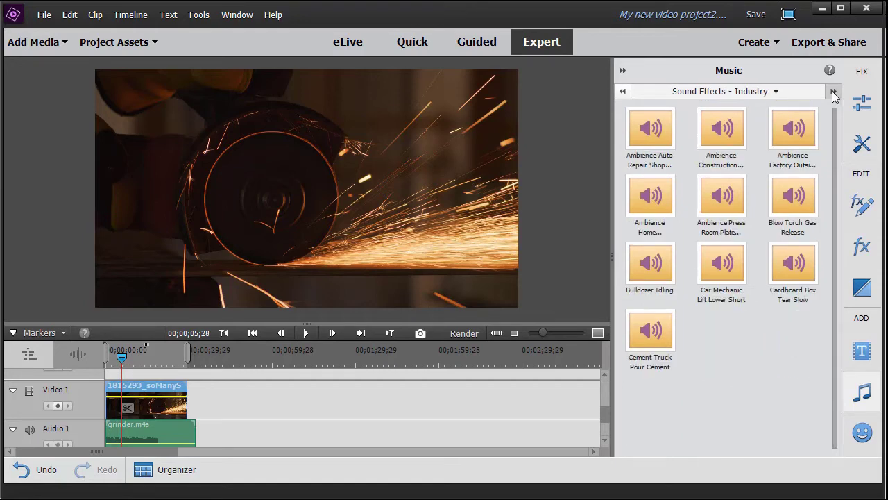
{"action": "left_click", "coordinate": [834, 92]}
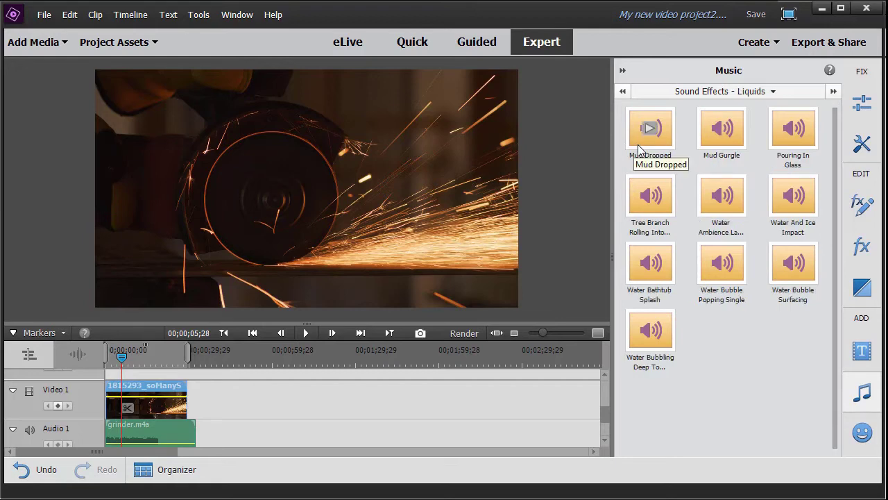
{"action": "mouse_move", "coordinate": [803, 273]}
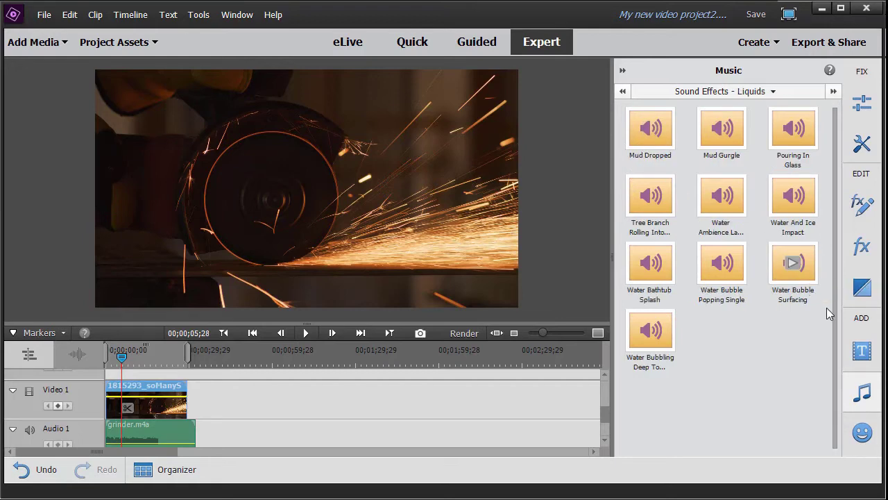
{"action": "left_click", "coordinate": [833, 91]}
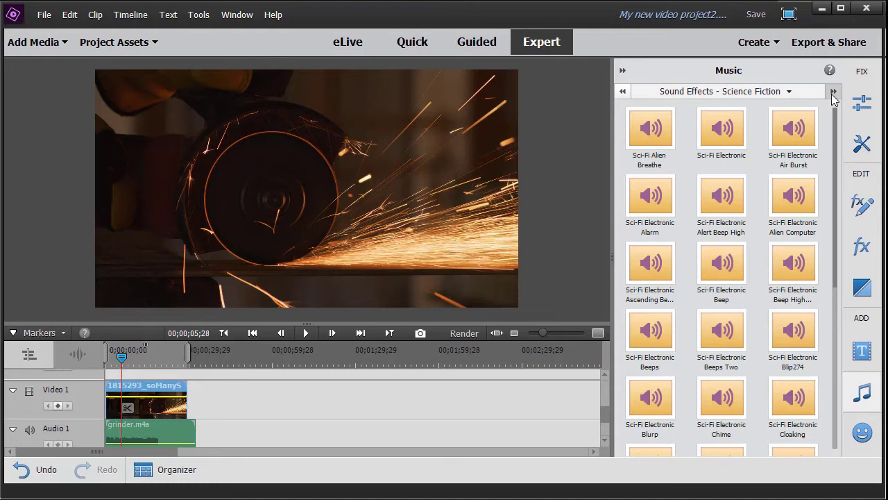
{"action": "left_click", "coordinate": [834, 92]}
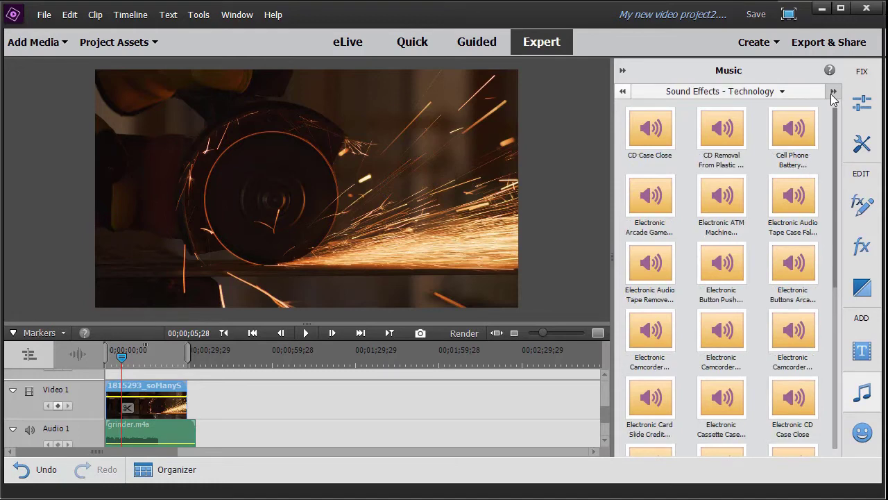
{"action": "left_click", "coordinate": [833, 92]}
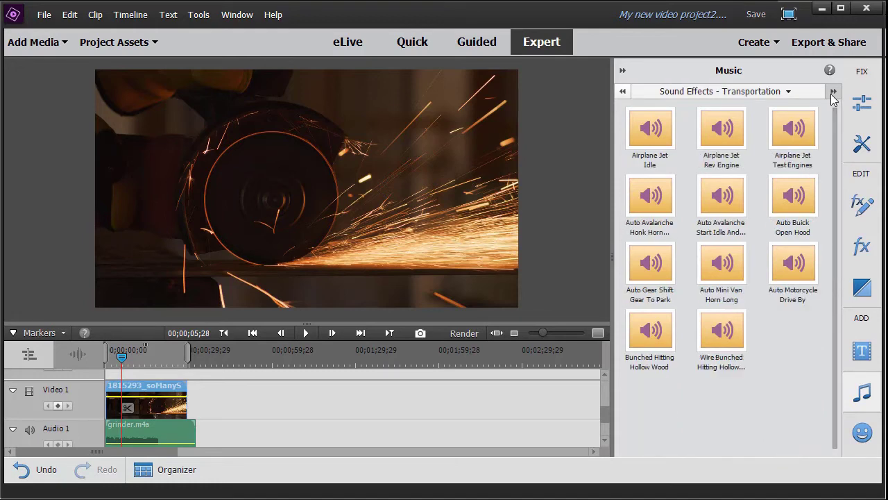
{"action": "left_click", "coordinate": [834, 92]}
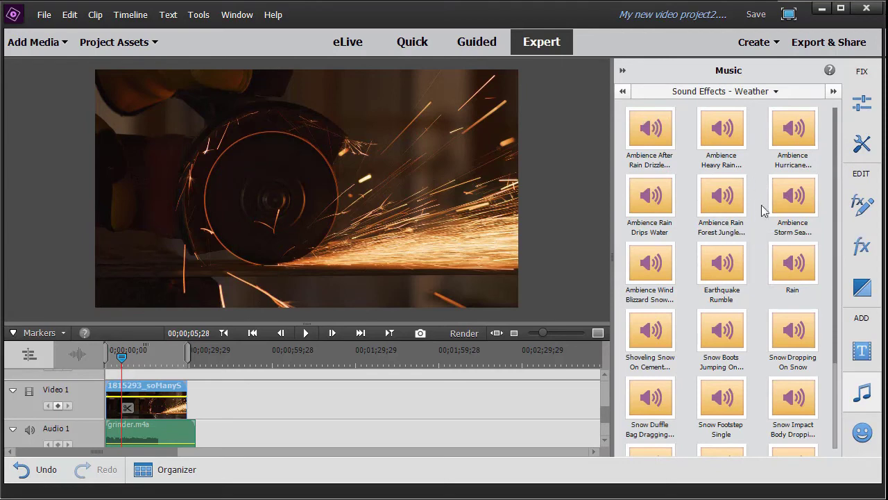
{"action": "left_click_drag", "start_coordinate": [837, 257], "coordinate": [848, 191]}
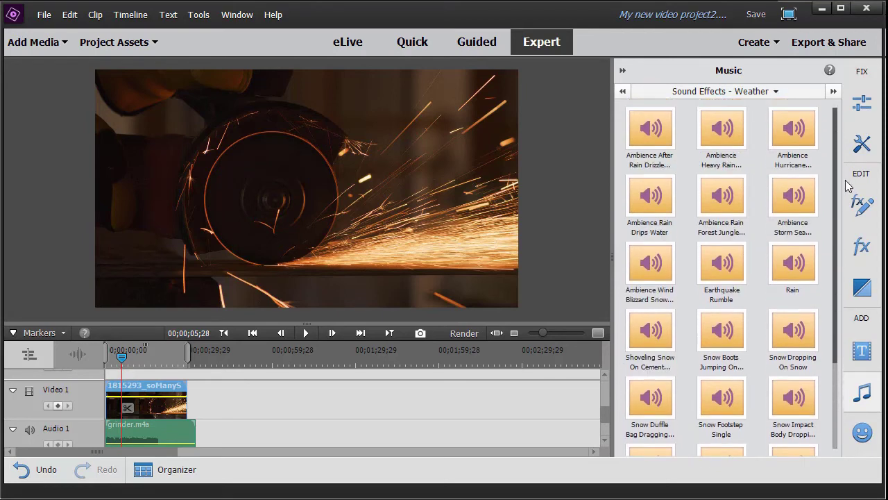
Step: Step back four categories from Weather, past Science Fiction, to the Logos sound effects
{"action": "left_click", "coordinate": [622, 91]}
{"action": "left_click", "coordinate": [623, 91]}
{"action": "left_click", "coordinate": [622, 91]}
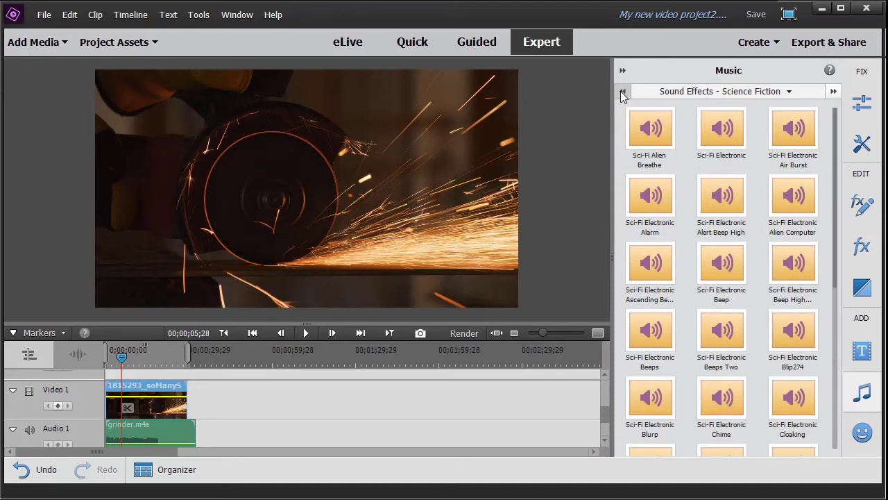
{"action": "left_click", "coordinate": [623, 91]}
Step: Drag Ambience Factory Outside from Sound Effects – Industry onto the timeline after the grinder clips
{"action": "left_click", "coordinate": [622, 91]}
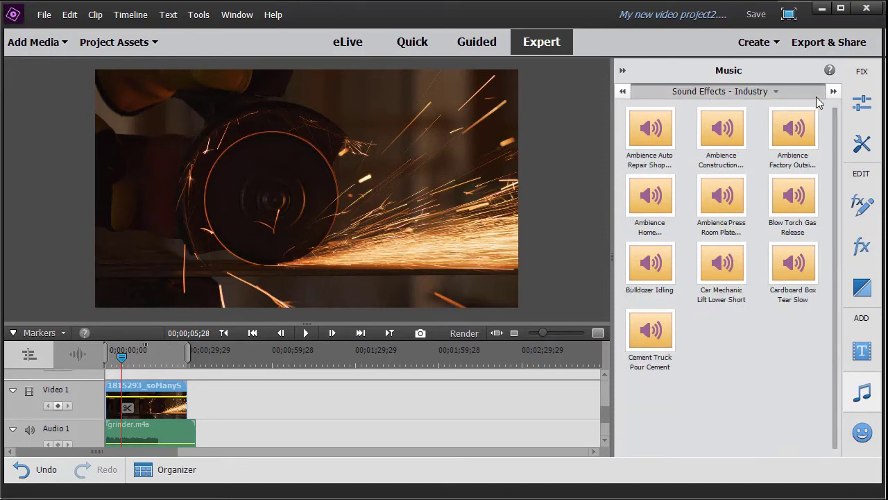
{"action": "left_click", "coordinate": [793, 132]}
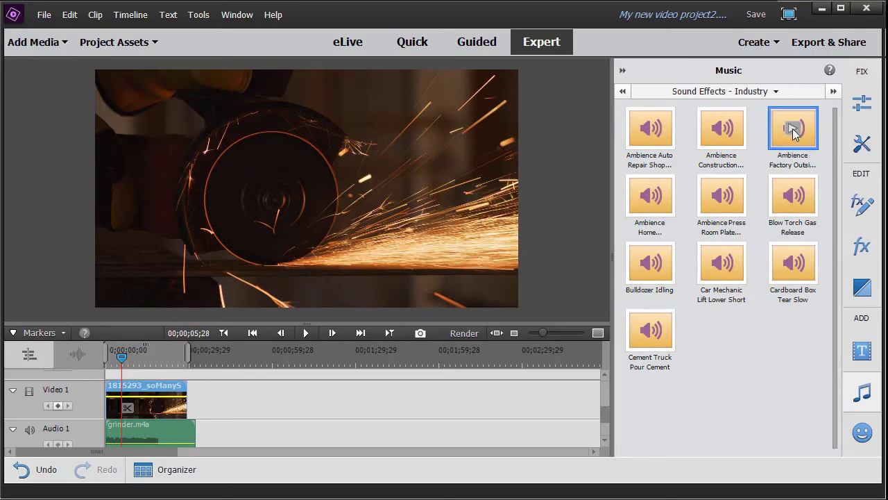
{"action": "left_click_drag", "start_coordinate": [795, 133], "coordinate": [233, 373]}
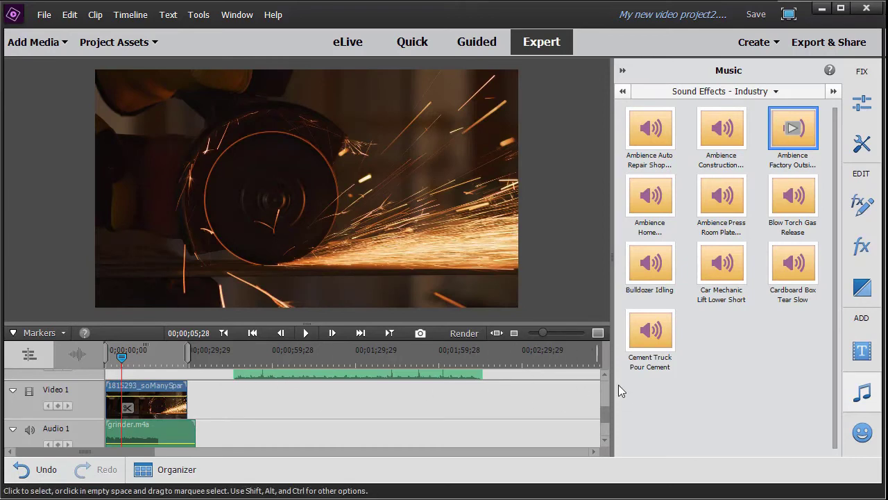
{"action": "left_click_drag", "start_coordinate": [121, 358], "coordinate": [234, 365]}
Step: Play the factory ambience, pause at 00;00;52;24, and bring the Audio 2 track into view
{"action": "left_click", "coordinate": [306, 332]}
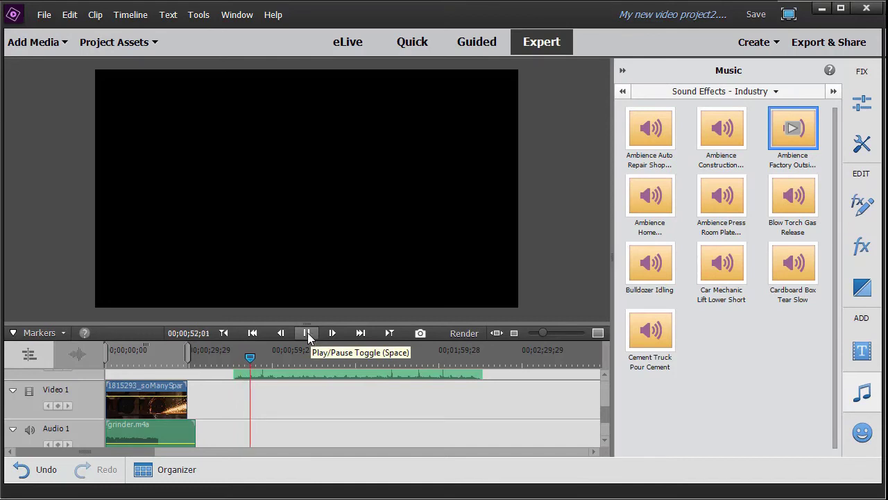
{"action": "left_click", "coordinate": [308, 332]}
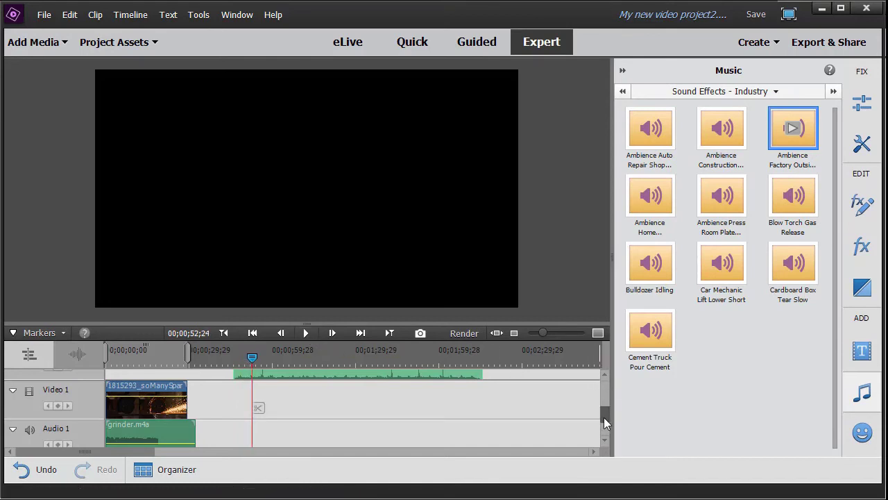
{"action": "scroll", "coordinate": [605, 421], "scroll_direction": "down", "scroll_amount": 1}
{"action": "scroll", "coordinate": [603, 410], "scroll_direction": "up", "scroll_amount": 3}
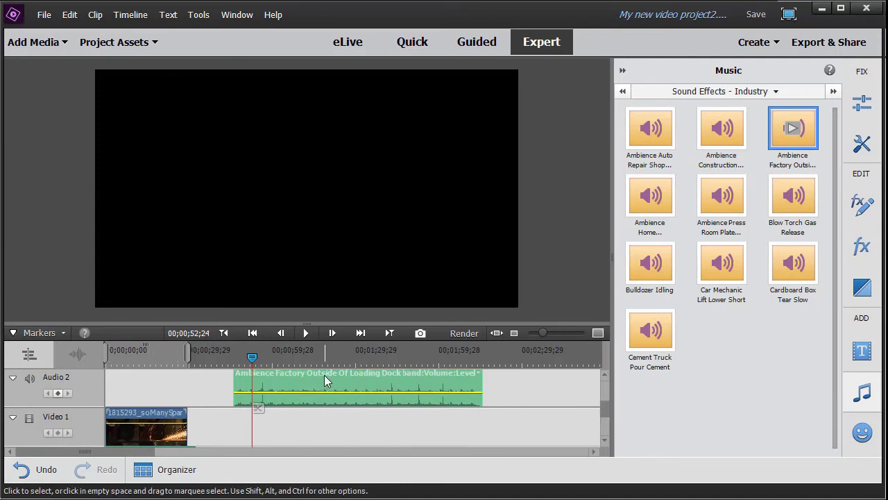
Step: Slide the Ambience Factory clip to the start of Audio 2 and return the playhead to the beginning
{"action": "left_click_drag", "start_coordinate": [323, 374], "coordinate": [190, 371]}
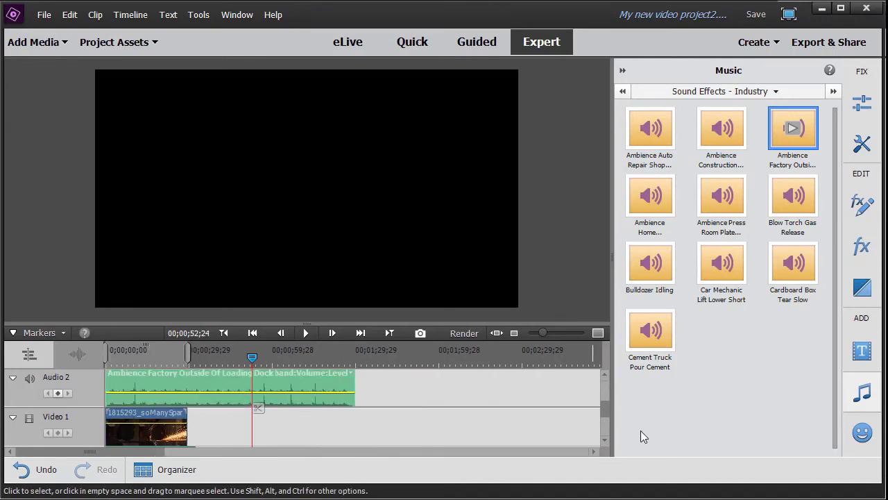
{"action": "scroll", "coordinate": [607, 412], "scroll_direction": "up", "scroll_amount": 2}
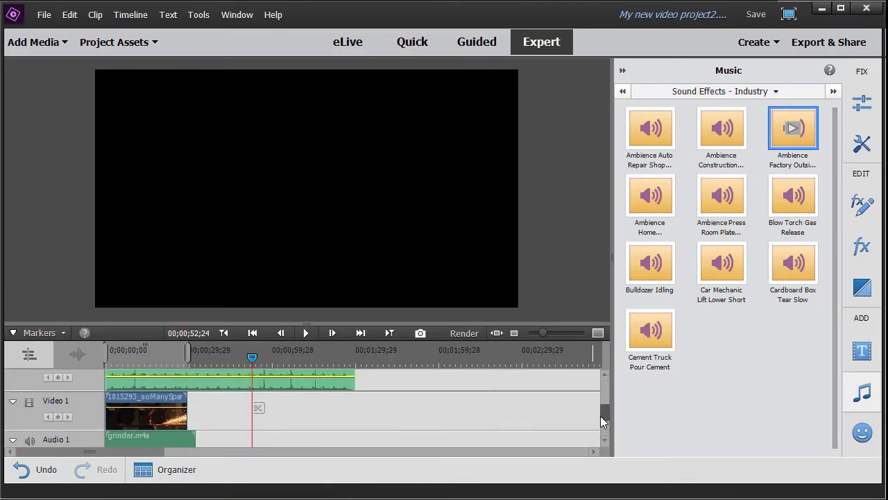
{"action": "left_click_drag", "start_coordinate": [251, 359], "coordinate": [112, 375]}
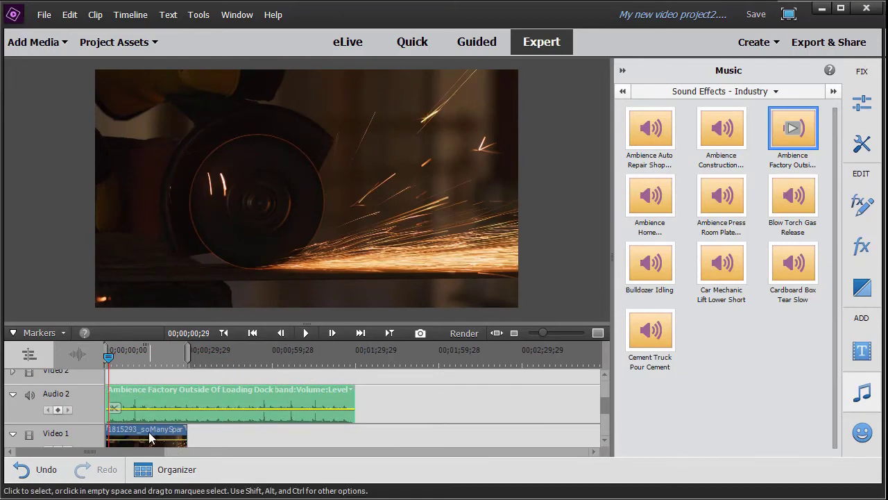
{"action": "mouse_move", "coordinate": [603, 405]}
{"action": "left_mouse_down"}
{"action": "mouse_move", "coordinate": [604, 424]}
{"action": "mouse_move", "coordinate": [605, 403]}
{"action": "left_mouse_up"}
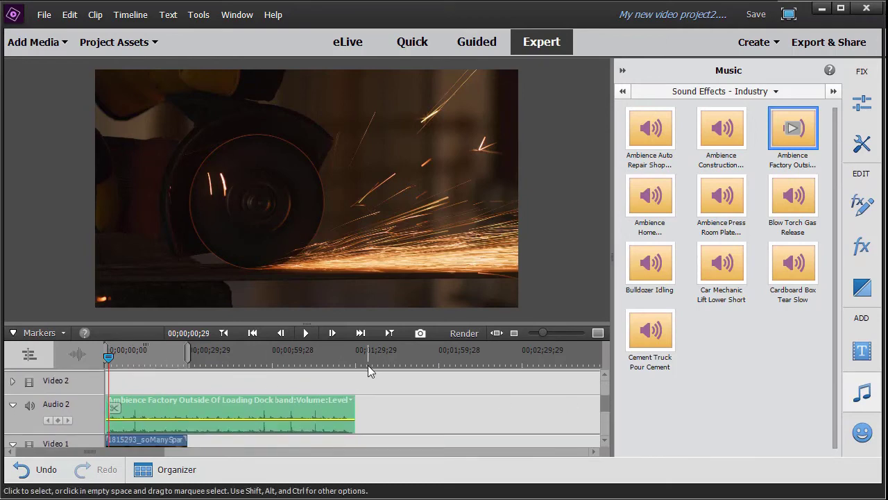
Step: Play the project from the start with the factory ambience and pause at 00;00;07;00
{"action": "left_click", "coordinate": [307, 334]}
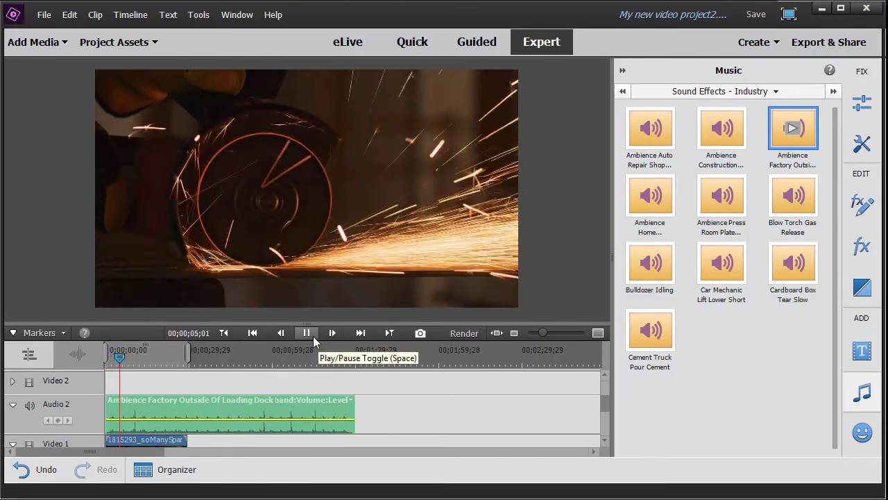
{"action": "left_click", "coordinate": [307, 333]}
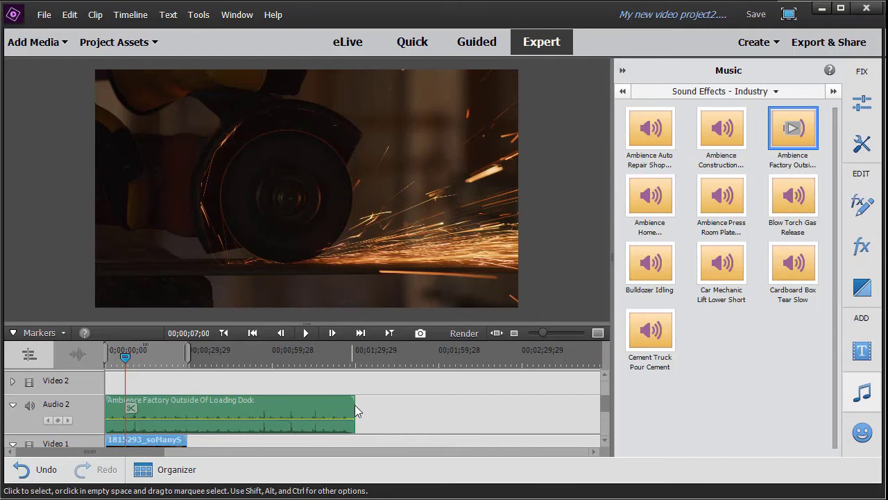
Step: Trim the end of the Audio 2 factory ambience clip and lower its volume to about -1.58 dB
{"action": "left_click_drag", "start_coordinate": [354, 405], "coordinate": [341, 420]}
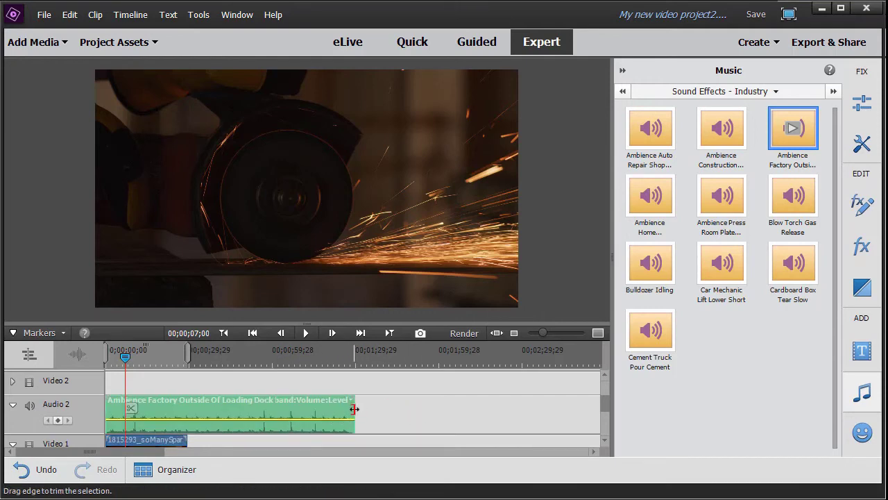
{"action": "left_click_drag", "start_coordinate": [355, 410], "coordinate": [253, 411]}
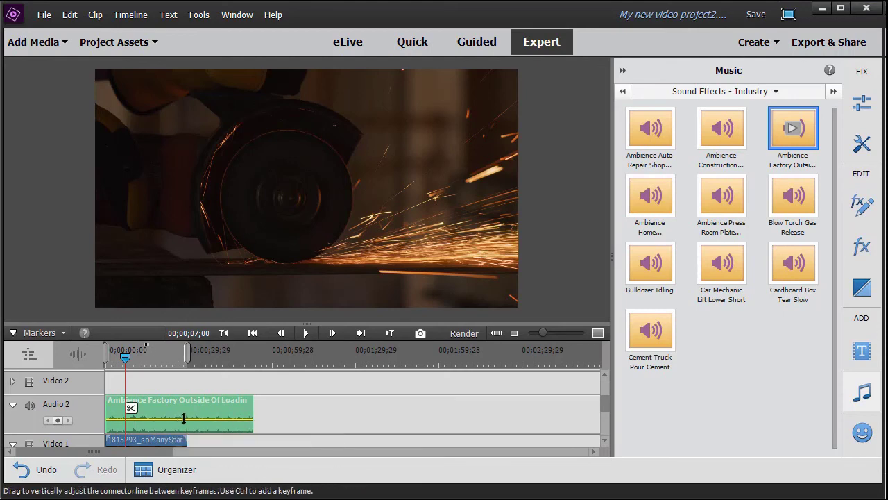
{"action": "mouse_move", "coordinate": [184, 418]}
{"action": "left_mouse_down"}
{"action": "mouse_move", "coordinate": [179, 408]}
{"action": "mouse_move", "coordinate": [182, 433]}
{"action": "mouse_move", "coordinate": [186, 420]}
{"action": "left_mouse_up"}
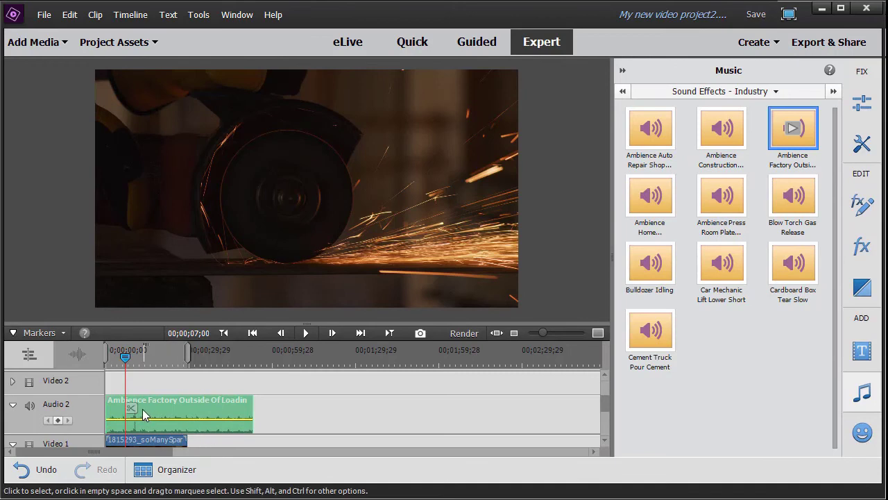
Step: Add five volume keyframes along the factory ambience clip and raise one to 5.65 dB
{"action": "left_click", "coordinate": [188, 419]}
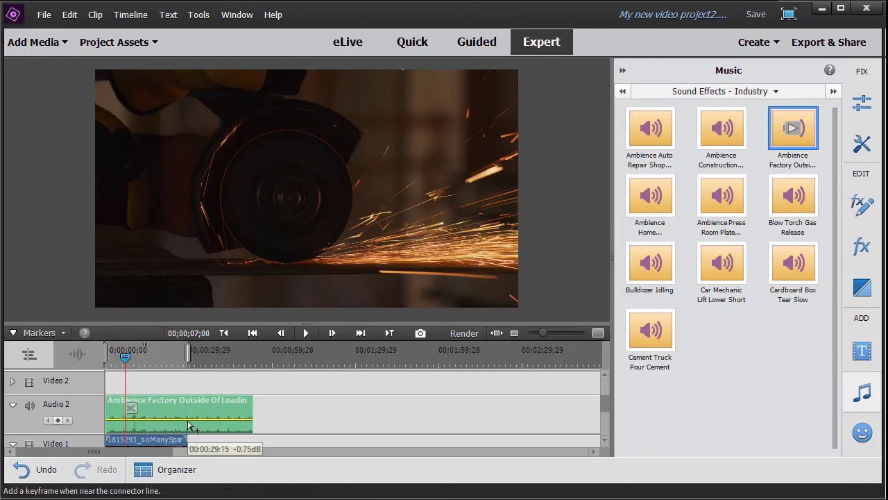
{"action": "left_click", "coordinate": [203, 420]}
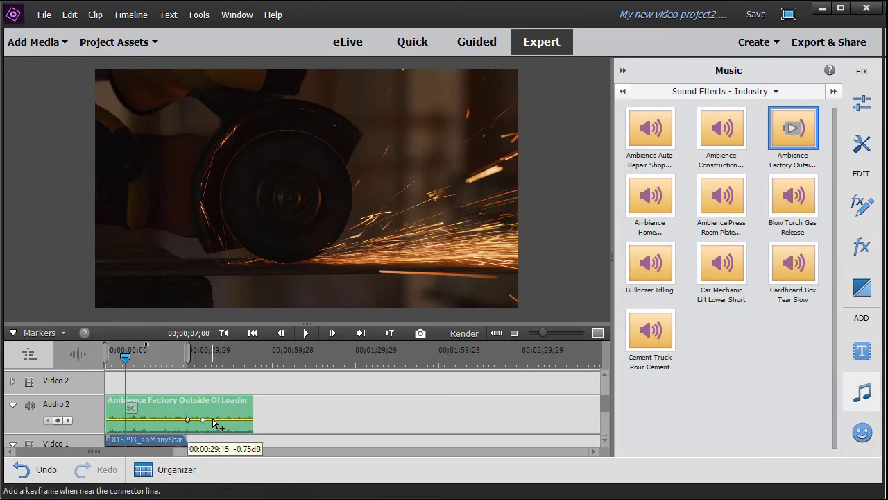
{"action": "left_click", "coordinate": [212, 419]}
{"action": "left_click", "coordinate": [227, 420]}
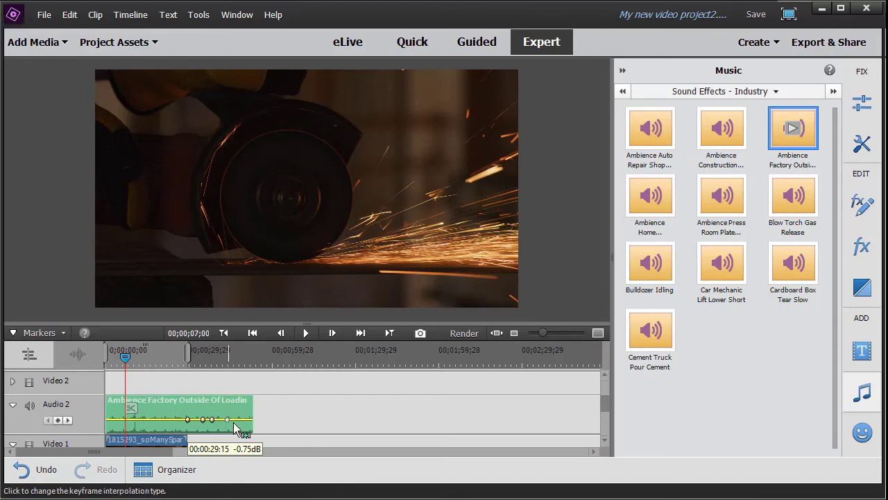
{"action": "left_click", "coordinate": [167, 419]}
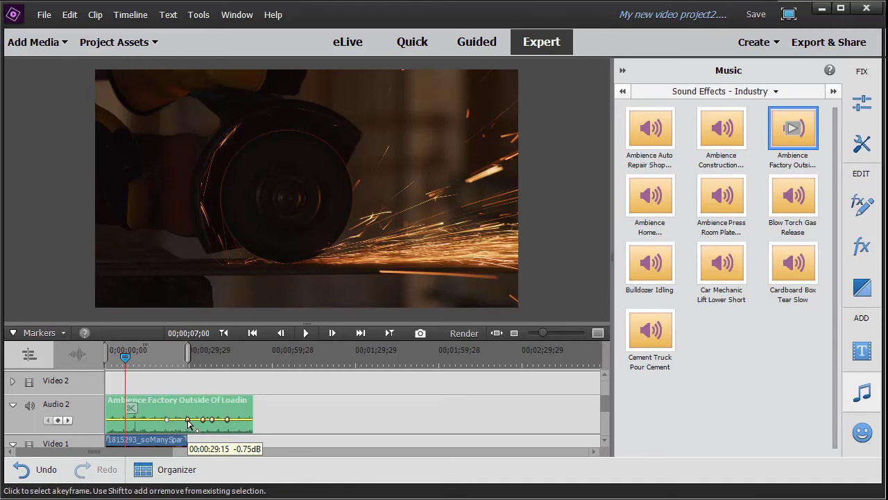
{"action": "left_click_drag", "start_coordinate": [187, 419], "coordinate": [239, 417]}
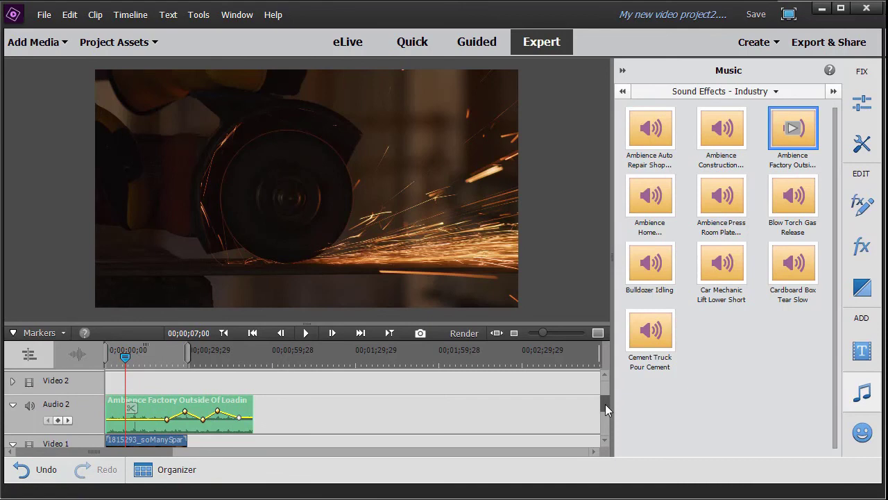
{"action": "scroll", "coordinate": [605, 411], "scroll_direction": "down", "scroll_amount": 4}
Step: Add a volume keyframe at 00;00;07;00 on the ambience clip, then step through each keyframe
{"action": "scroll", "coordinate": [608, 417], "scroll_direction": "up", "scroll_amount": 4}
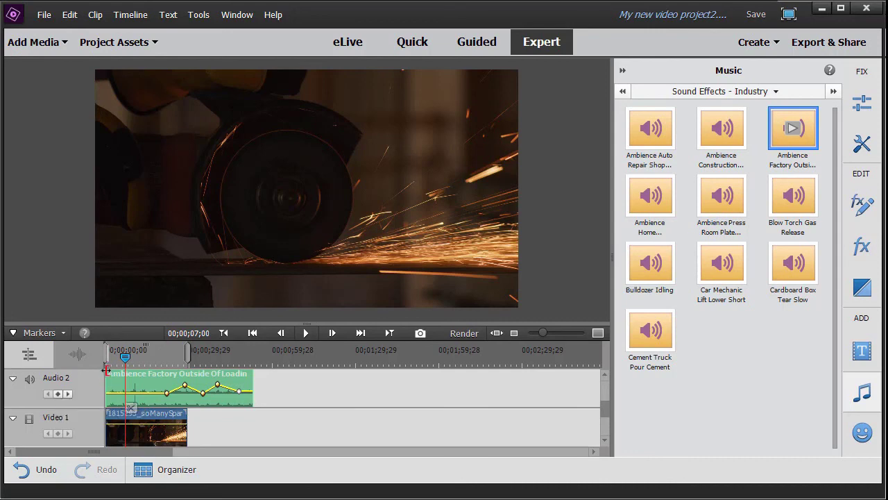
{"action": "left_click", "coordinate": [58, 393]}
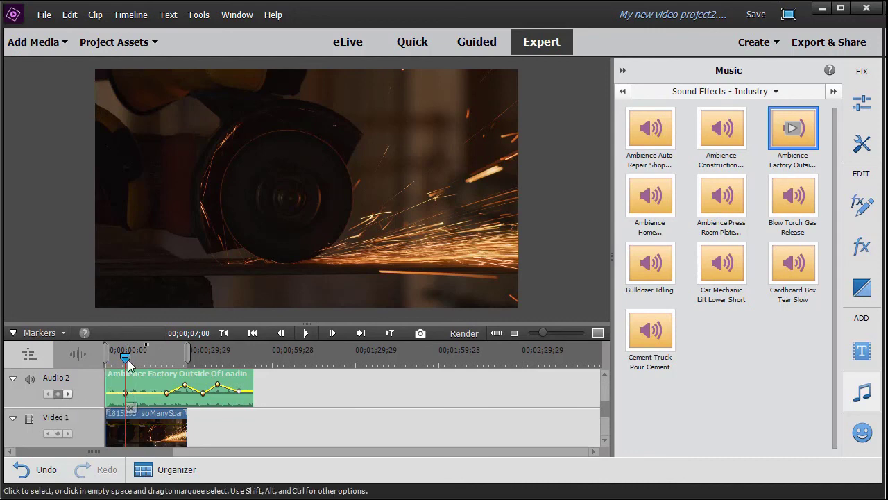
{"action": "left_click", "coordinate": [67, 394]}
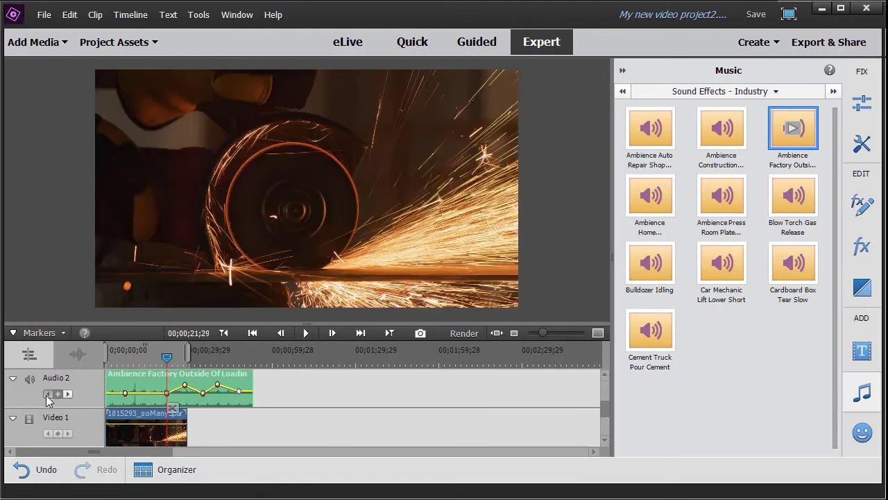
{"action": "left_click", "coordinate": [67, 393]}
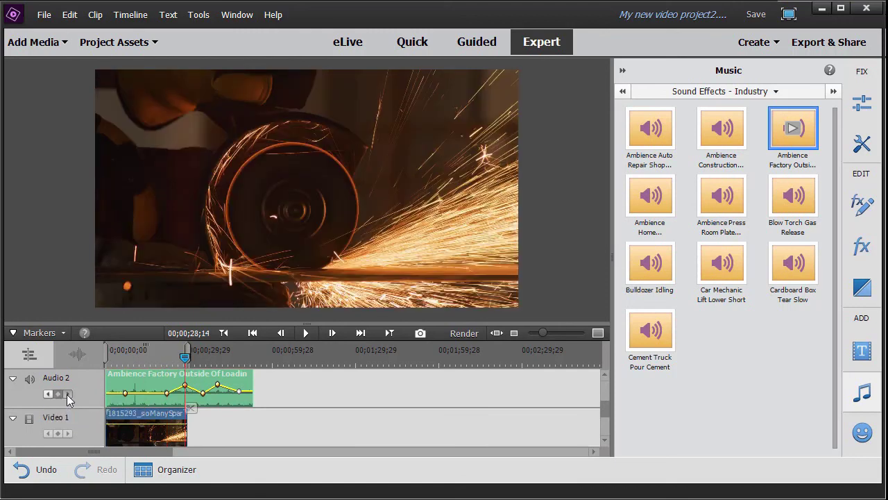
{"action": "left_click", "coordinate": [68, 394]}
{"action": "left_click", "coordinate": [47, 394]}
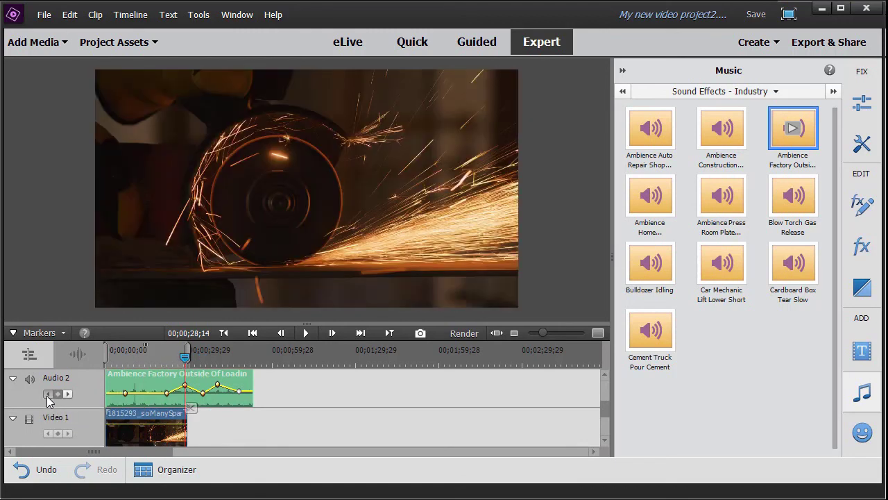